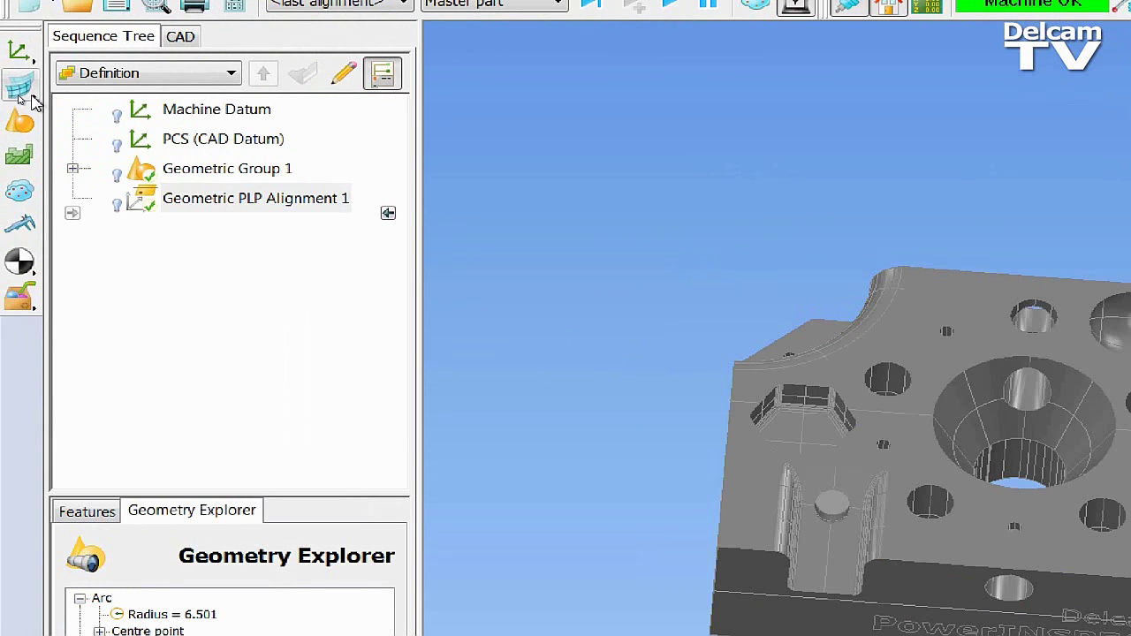
Create a Surface Points On The Fly group, Inspection Group 3, and probe points on the part.
mouse_move(17, 93)
left_click(62, 84)
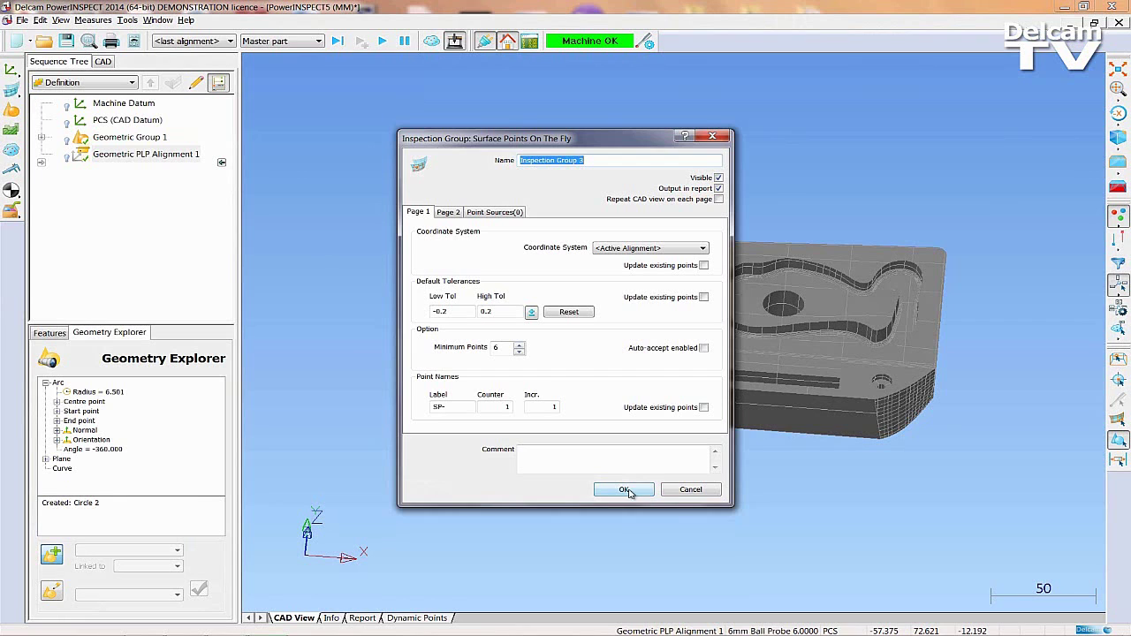
left_click(637, 490)
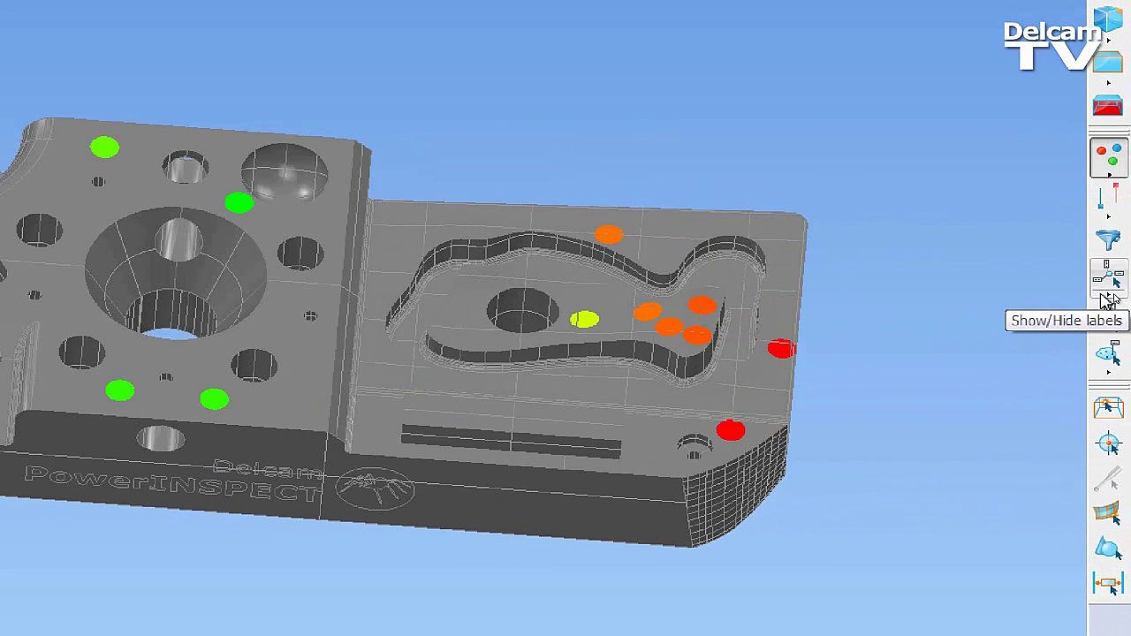
Display dL/X/Y/Z deviation labels on all surface points and drag the SP-8 label clear of SP-4.
left_click(1110, 300)
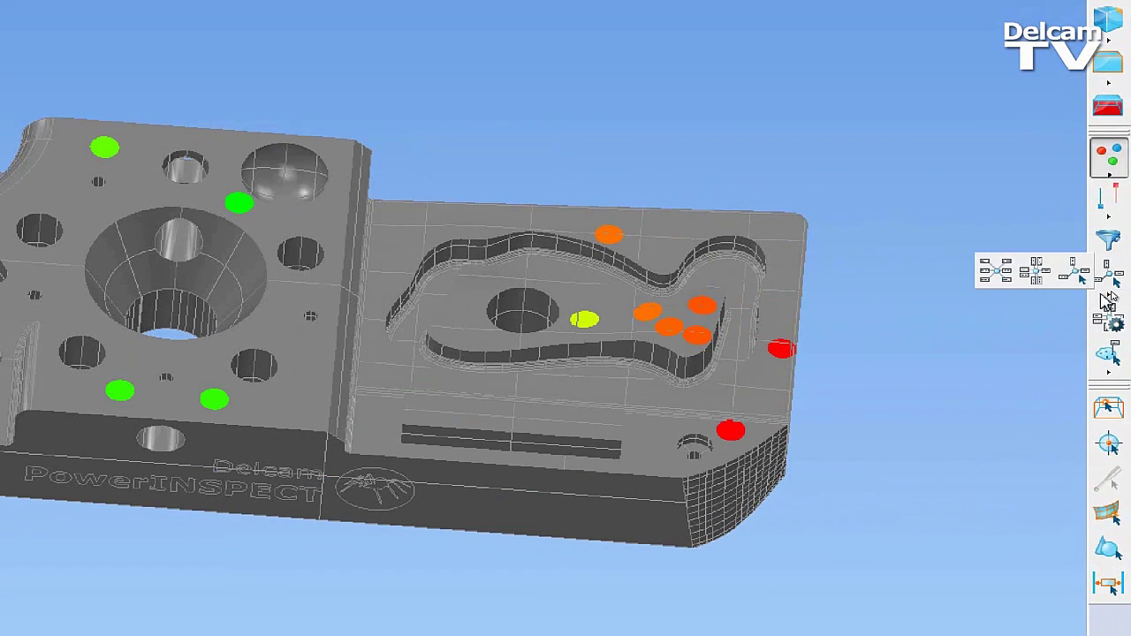
left_click(1084, 273)
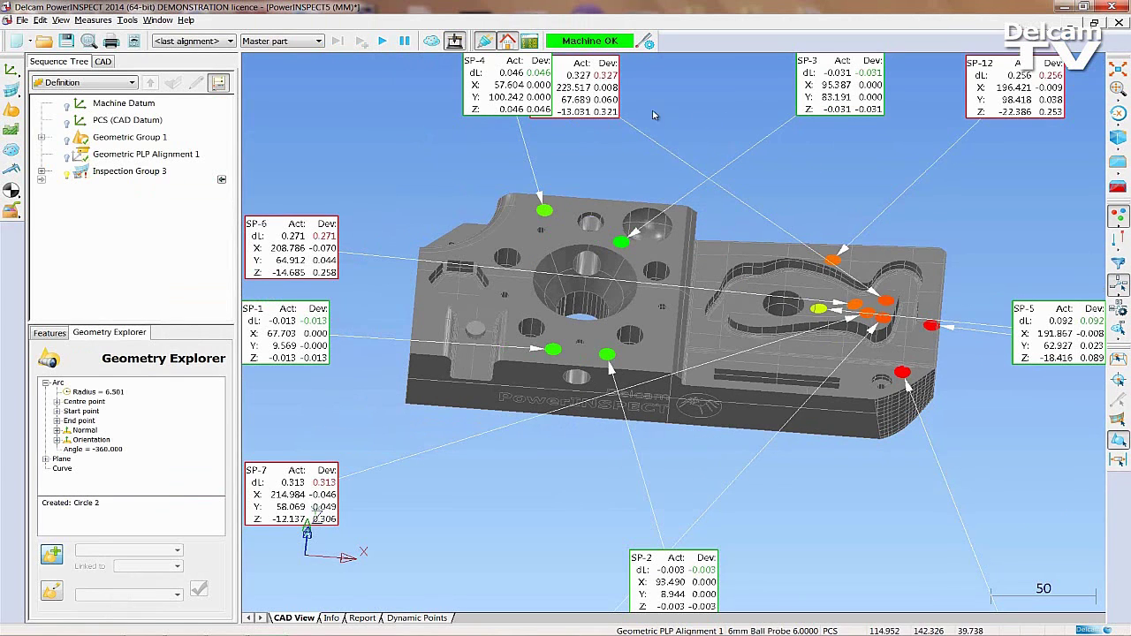
left_click_drag(610, 97, 667, 111)
left_click_drag(781, 157, 778, 177)
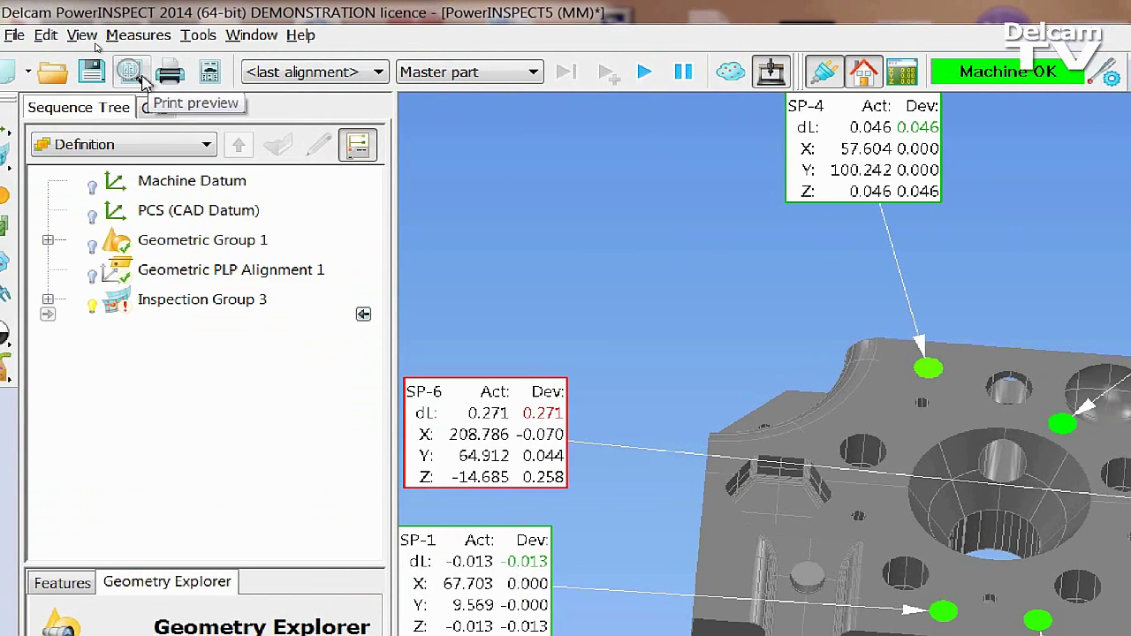
Preview the labelled, colour-coded Master part page for printing.
left_click(88, 41)
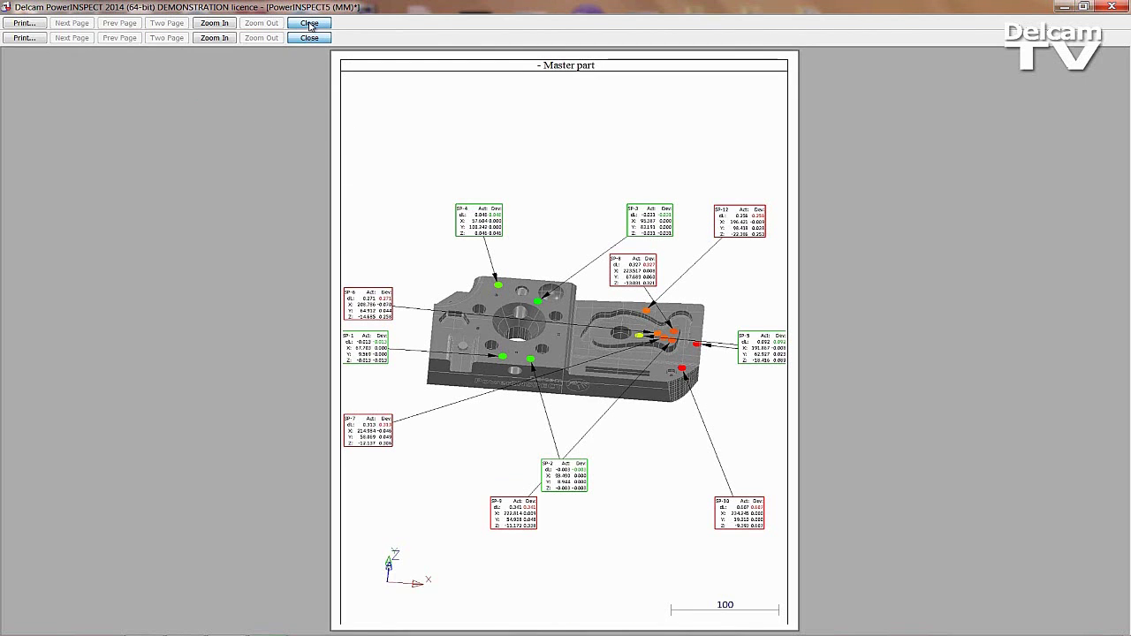
Close the preview and filter the display to only out-of-tolerance points, with Display All unticked.
left_click(310, 24)
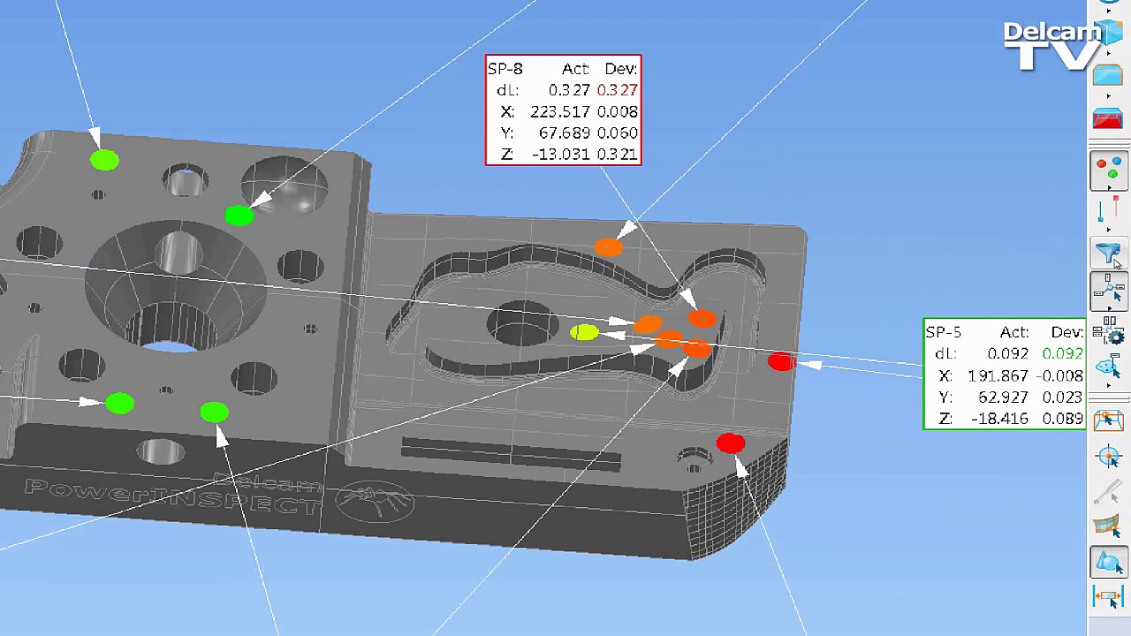
left_click(1110, 253)
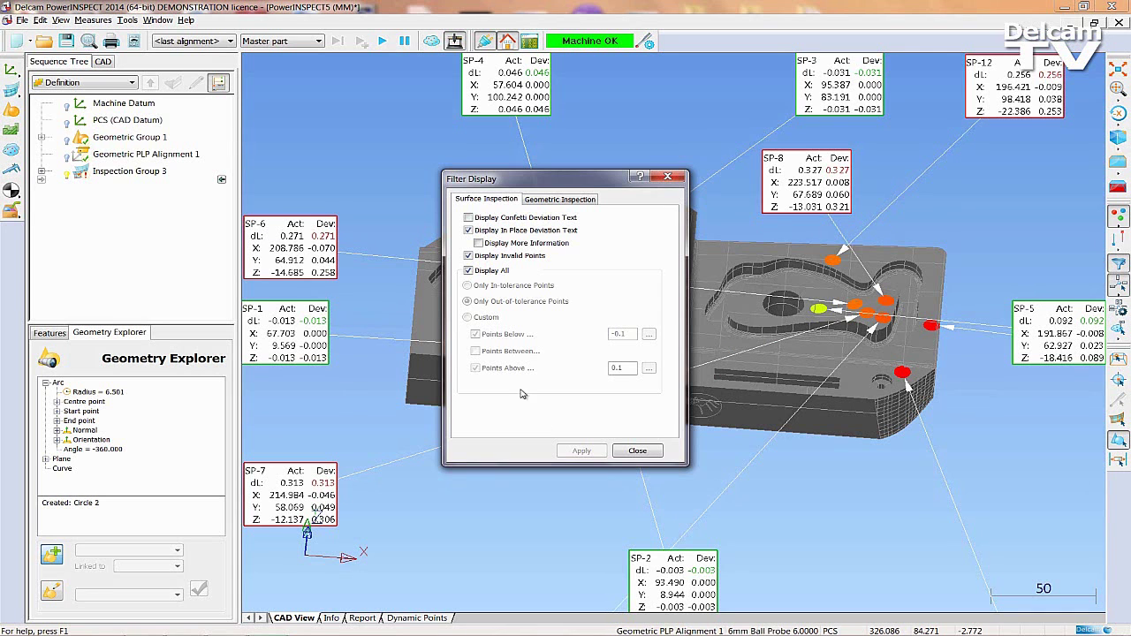
left_click(476, 273)
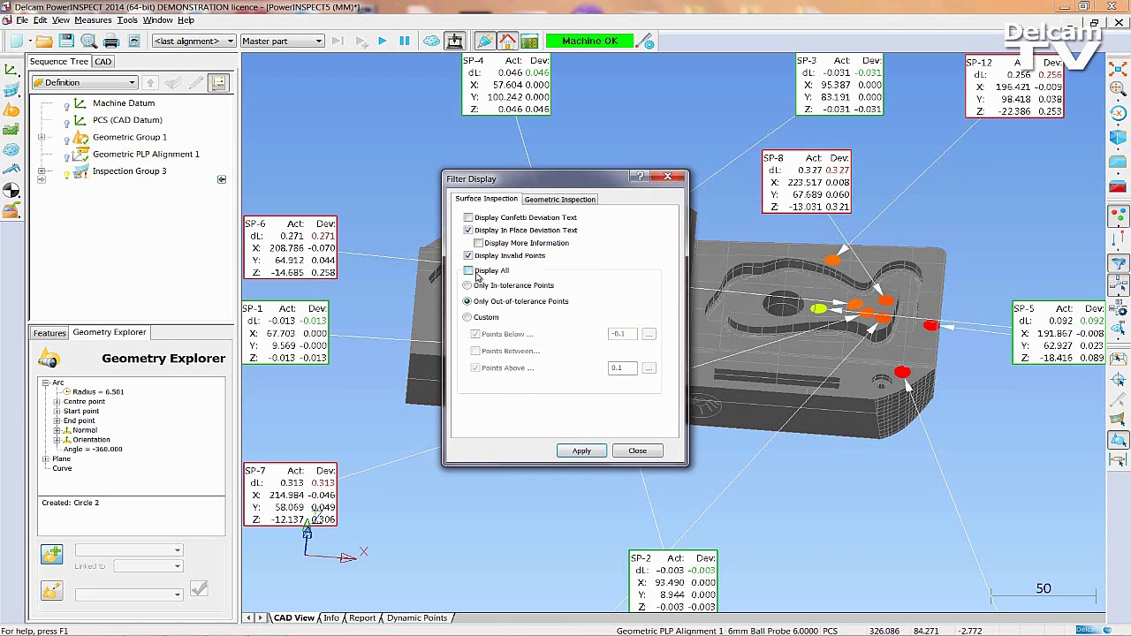
left_click(582, 452)
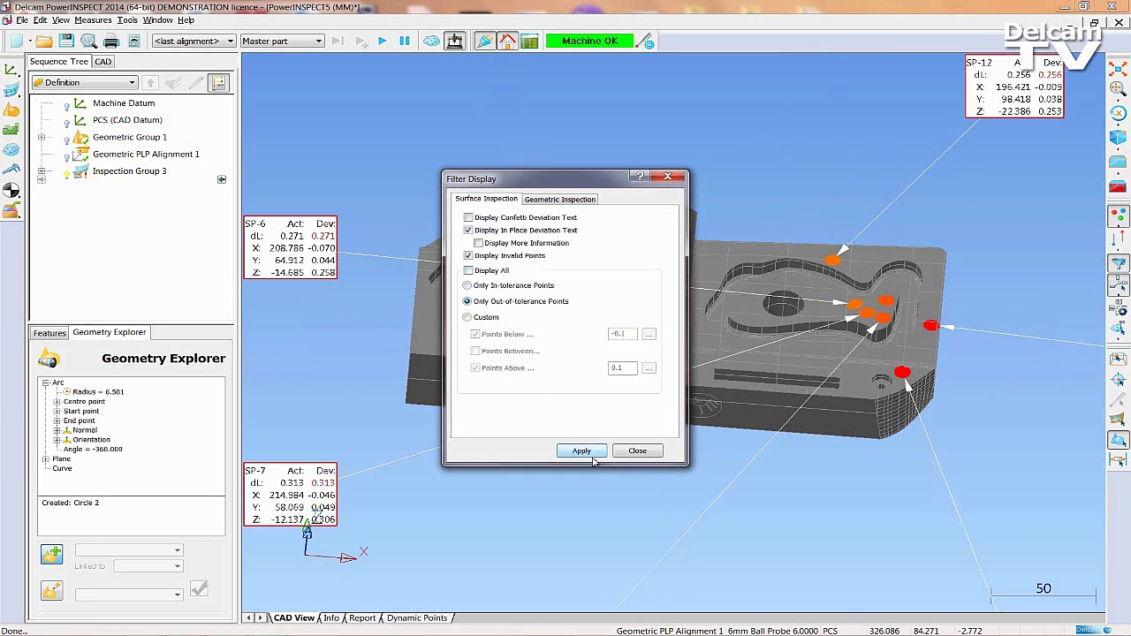
left_click(638, 452)
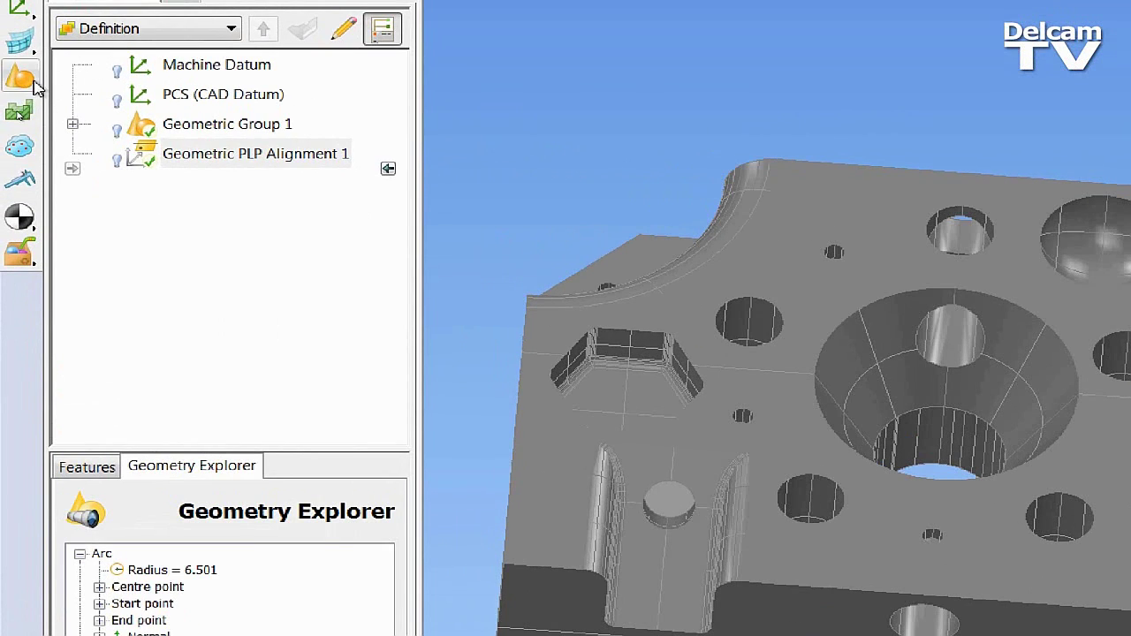
Add Geometric Group 3 with default tolerances, then add probed circle Circle 4 with default settings.
left_click(12, 109)
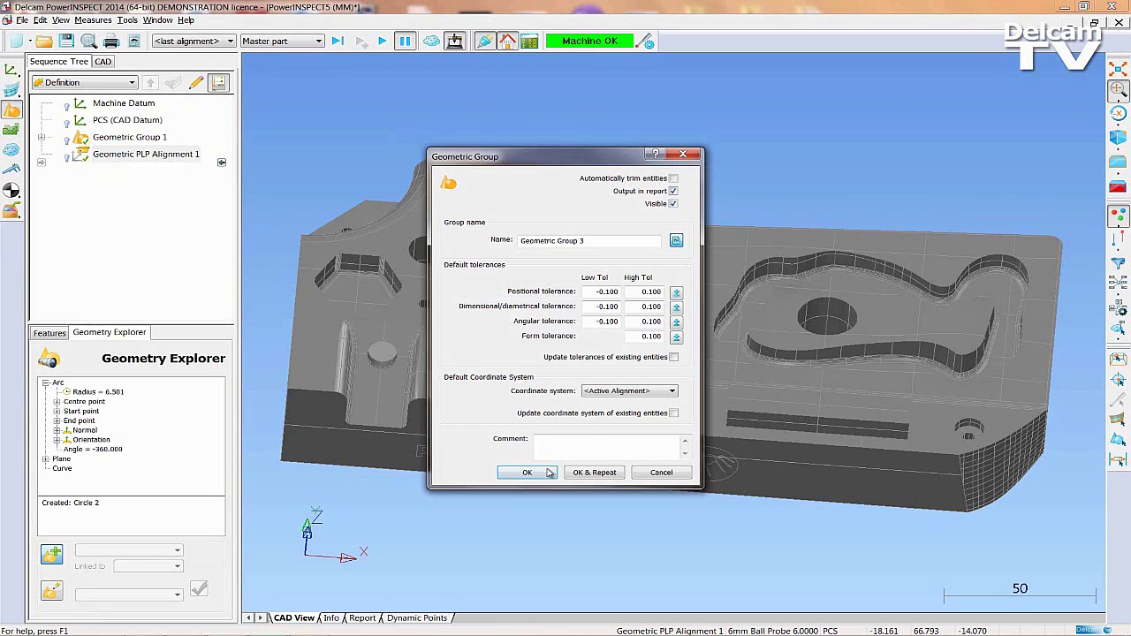
left_click(544, 471)
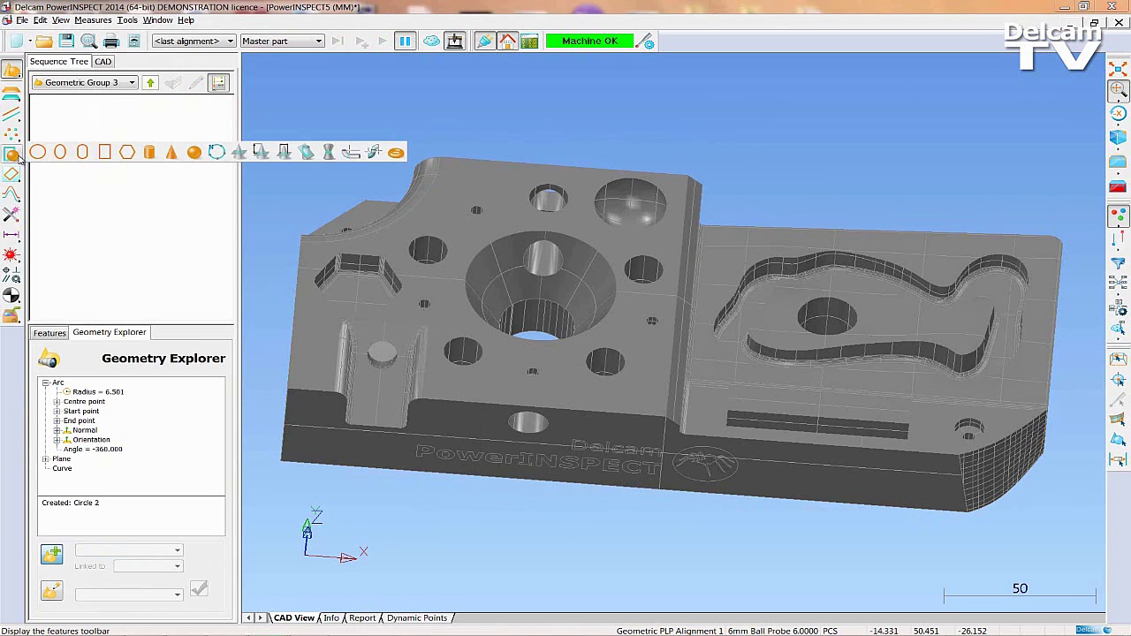
left_click(36, 153)
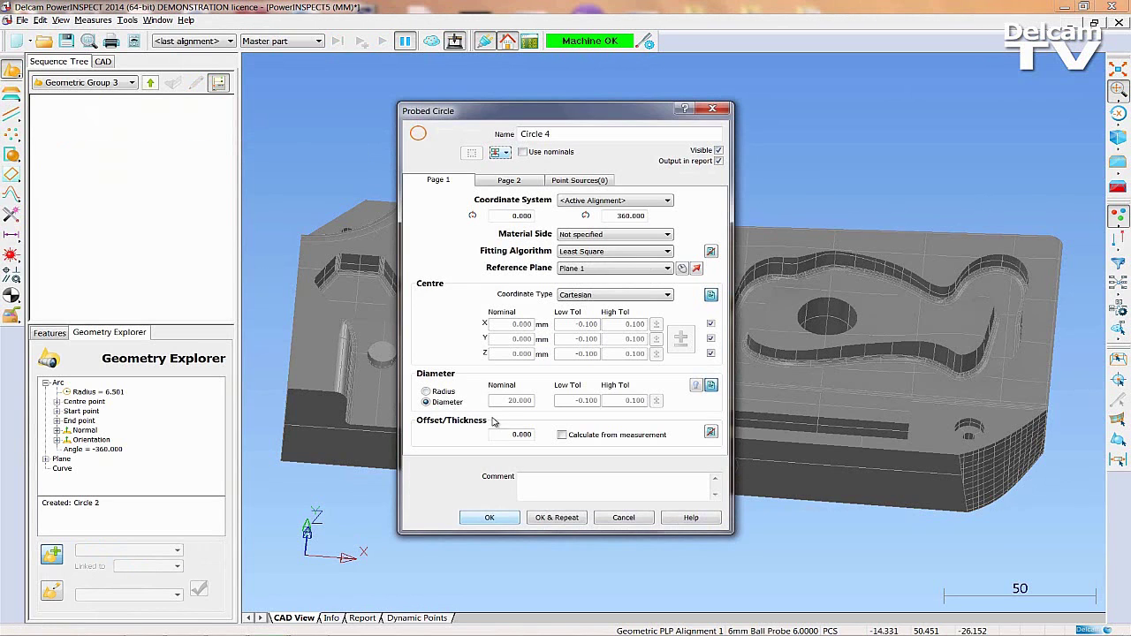
left_click(503, 519)
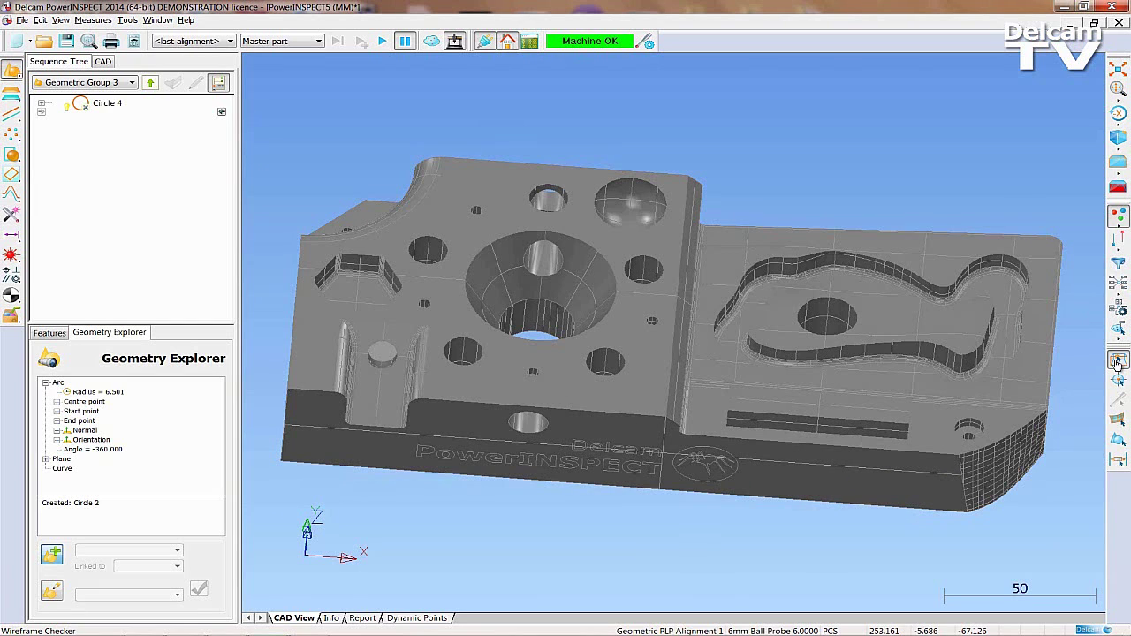
Pick two holes on the CAD model to create Circle 5 and Circle 6.
left_click(1118, 362)
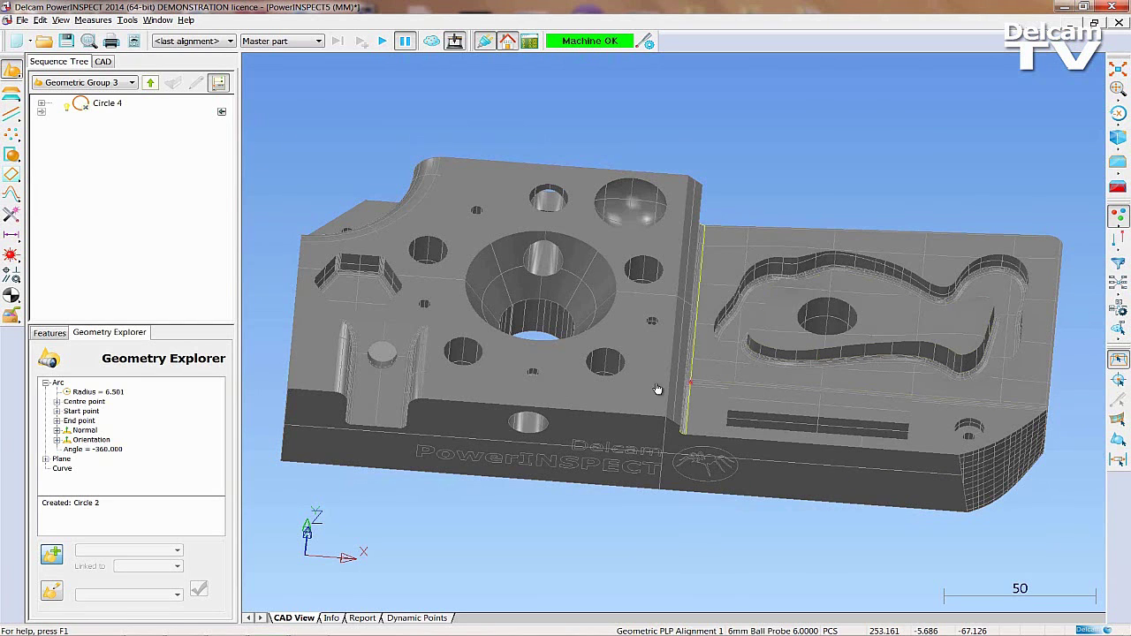
left_click(587, 369)
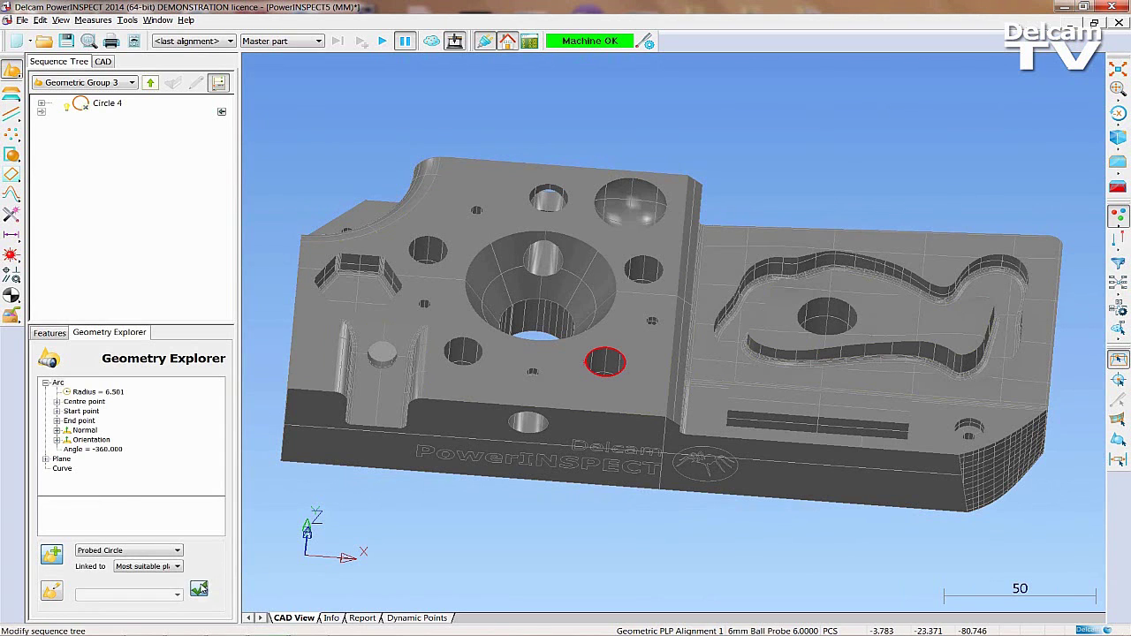
left_click(199, 590)
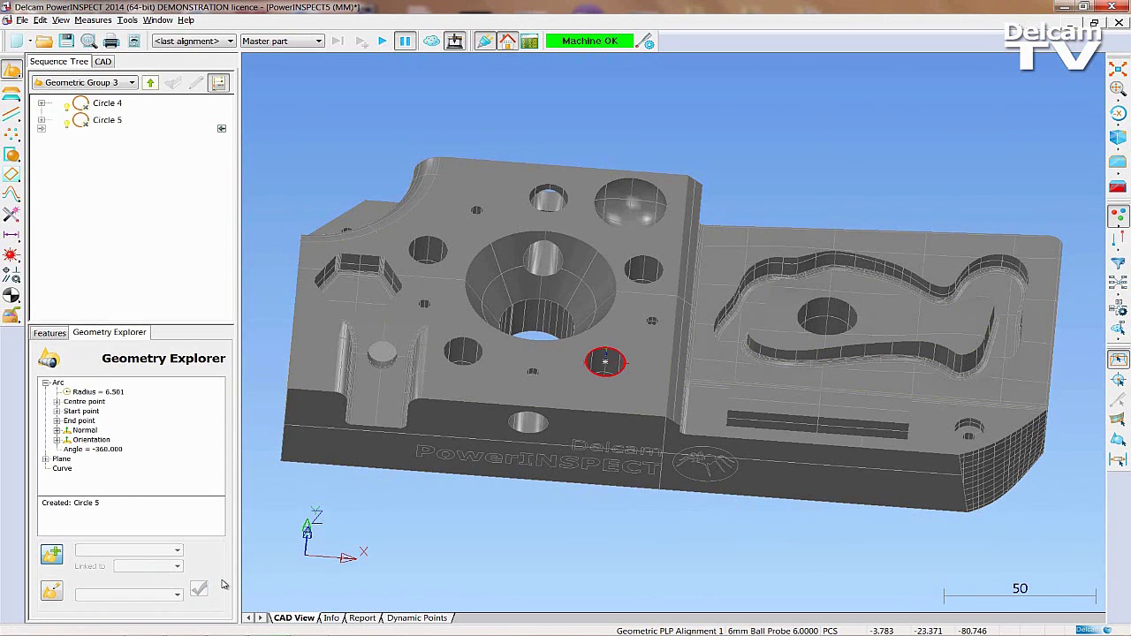
left_click(411, 255)
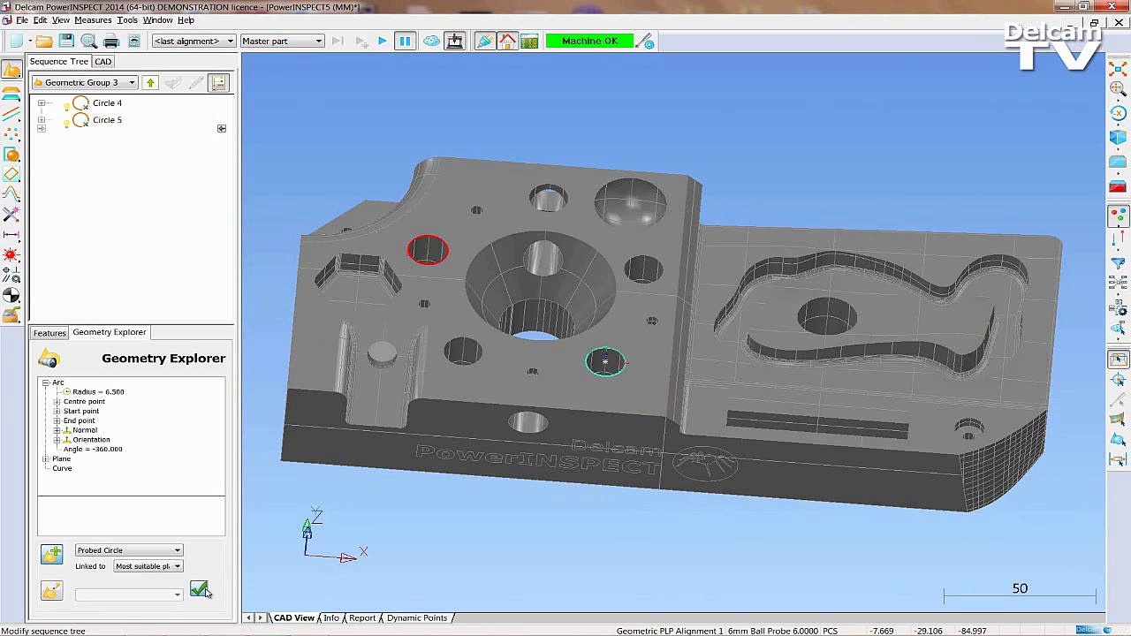
left_click(200, 589)
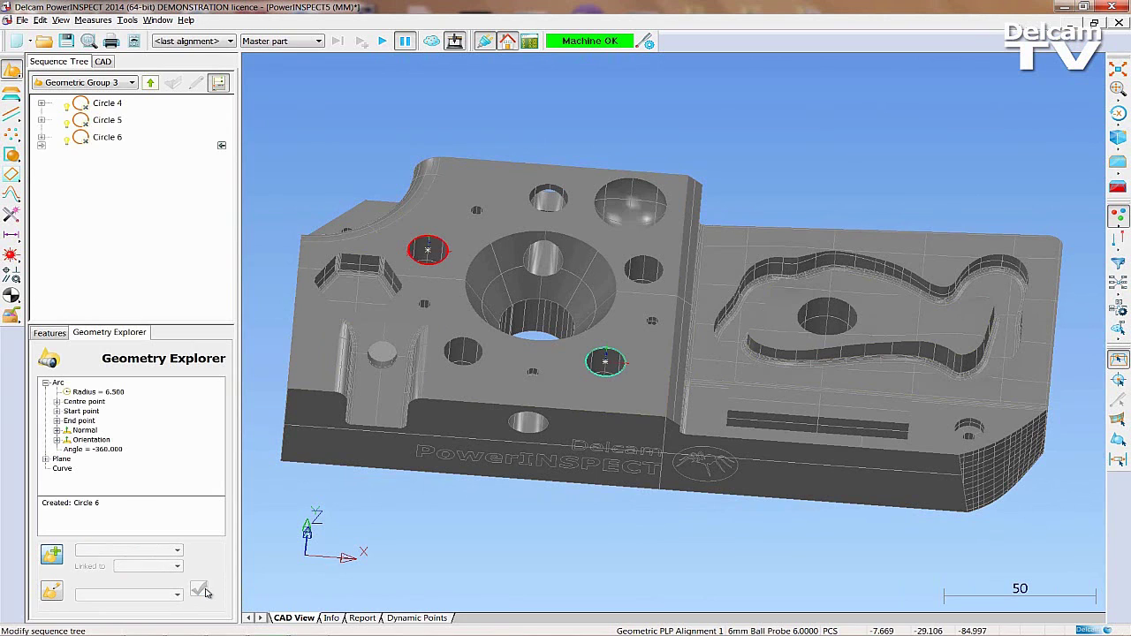
Shade the part surface and pick the central countersunk hole as Cone 1.
right_click(534, 549)
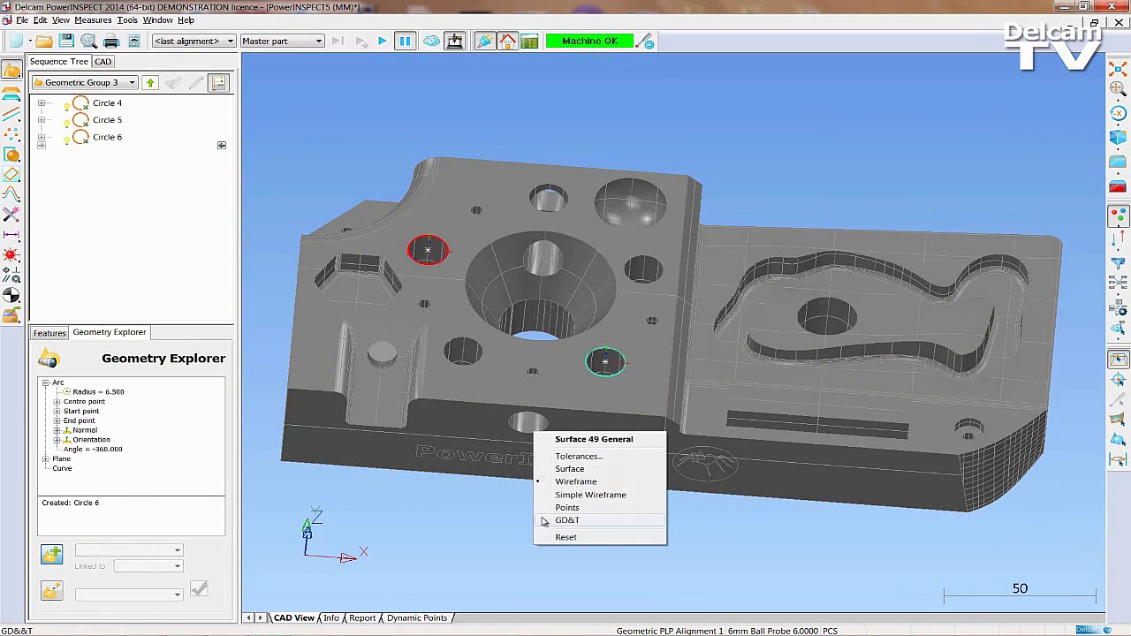
left_click(569, 469)
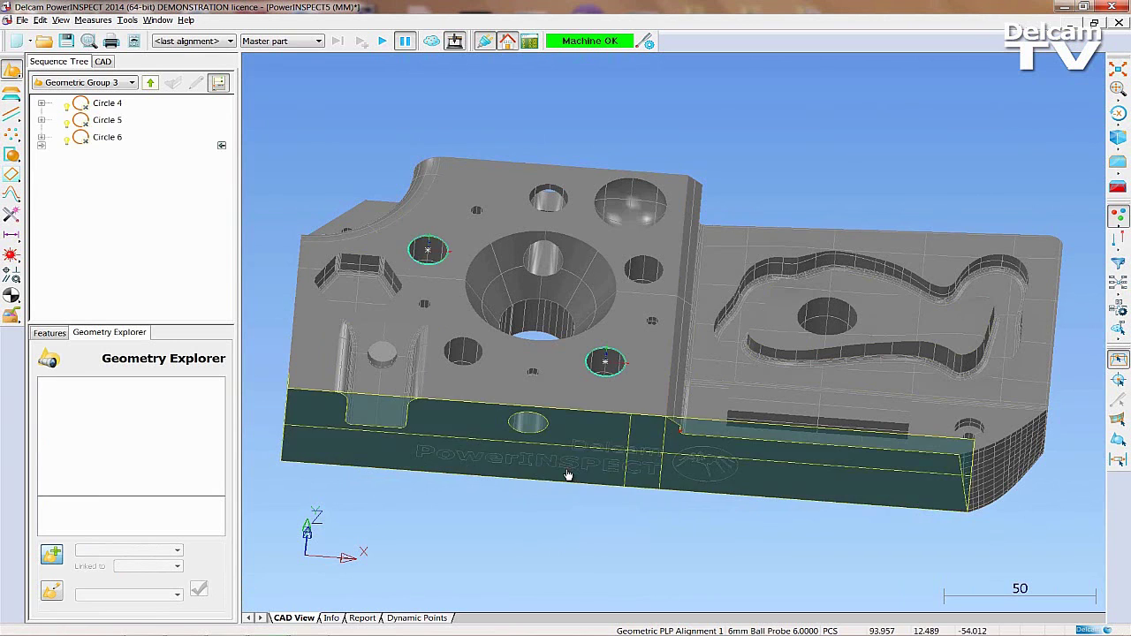
left_click(506, 286)
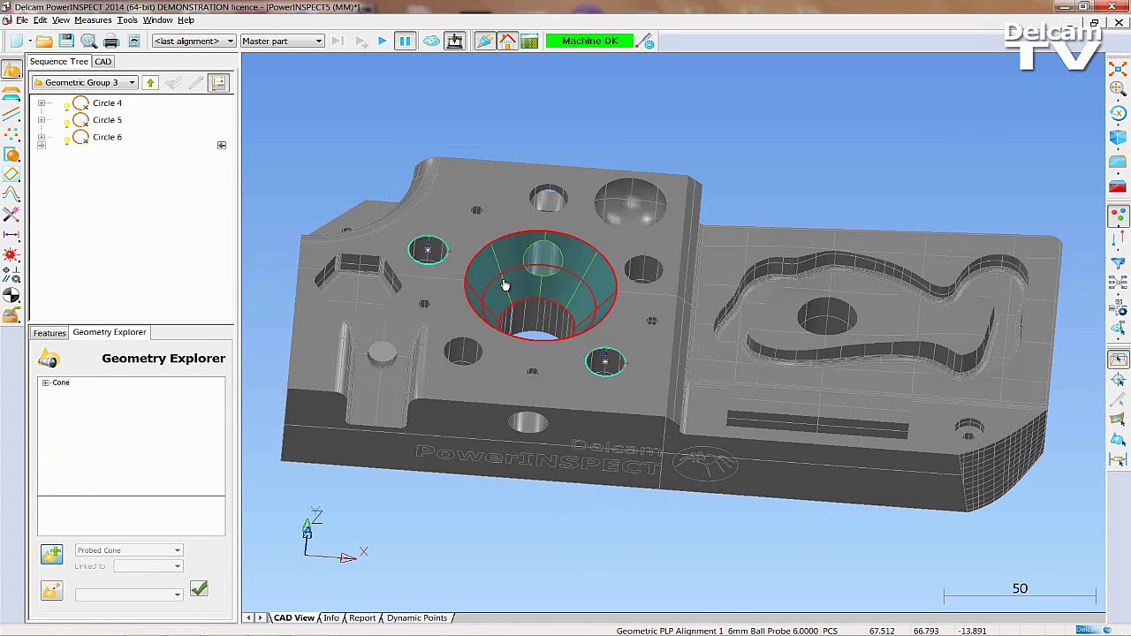
left_click(199, 588)
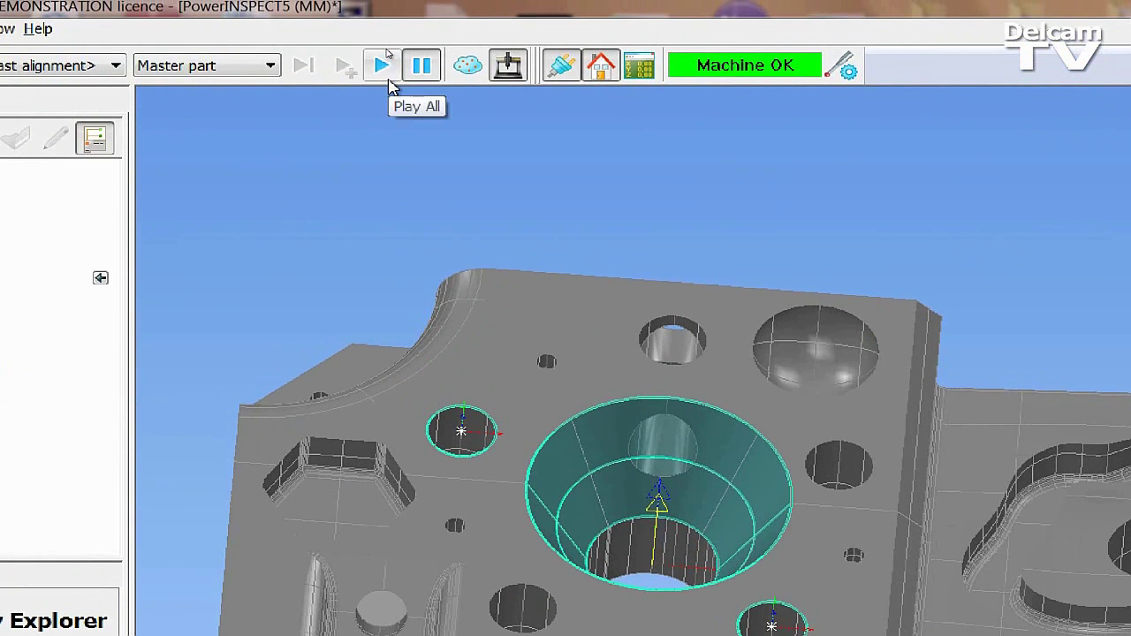
Run Play All to probe Circles 4, 5, 6 and Cone 1 in sequence.
left_click(383, 69)
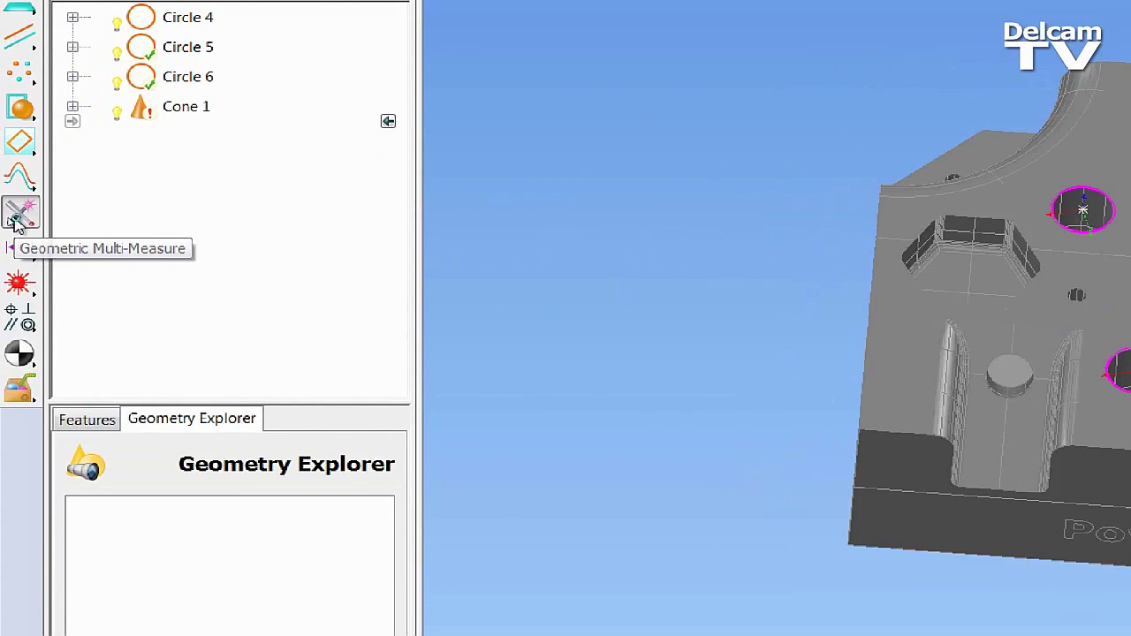
Measure the spherical pocket as Sphere 1 using Geometric Multi-Measure with Auto-detect item type.
left_click(18, 218)
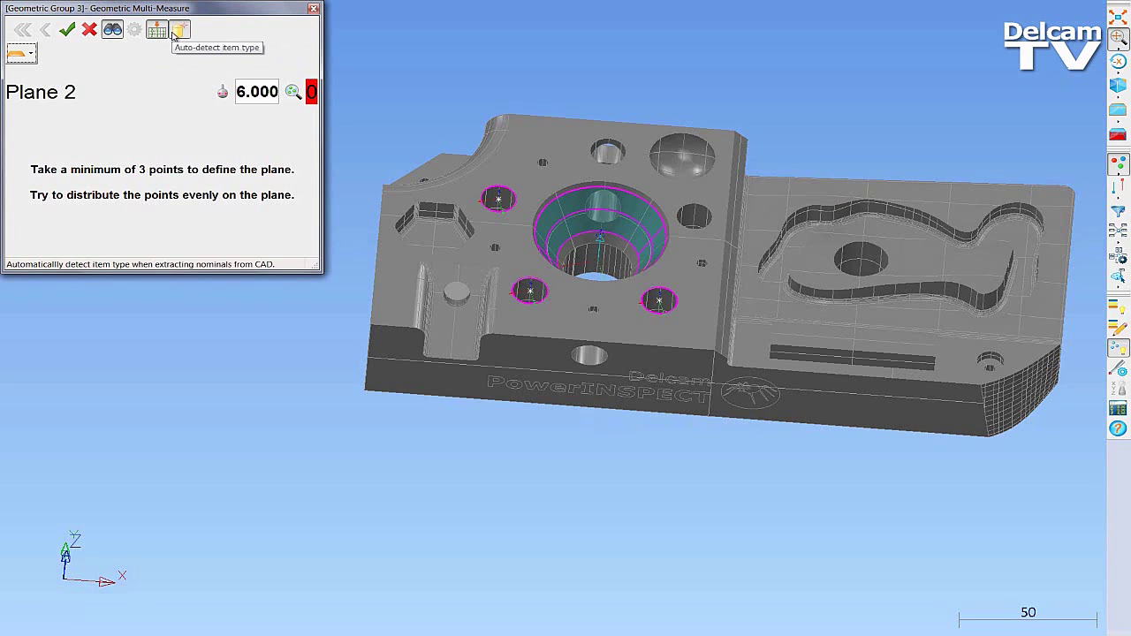
left_click(177, 31)
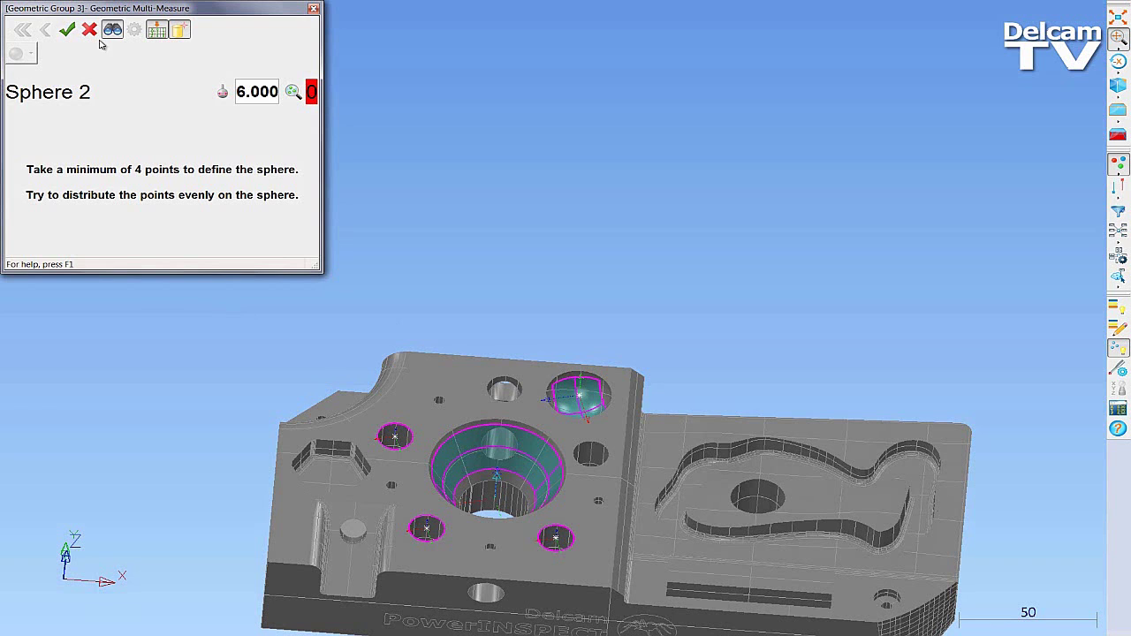
Close Multi-Measure and fit Circle 7 through the Circle 4, 5 and 6 centres.
left_click(68, 31)
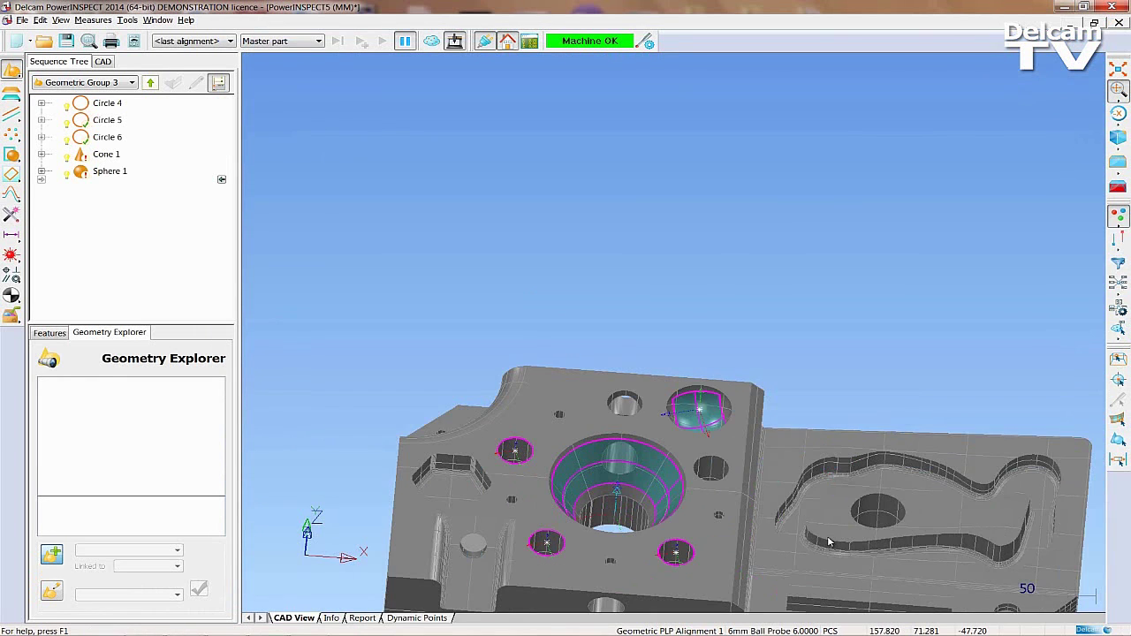
middle_click_drag(829, 542, 738, 404, "shift")
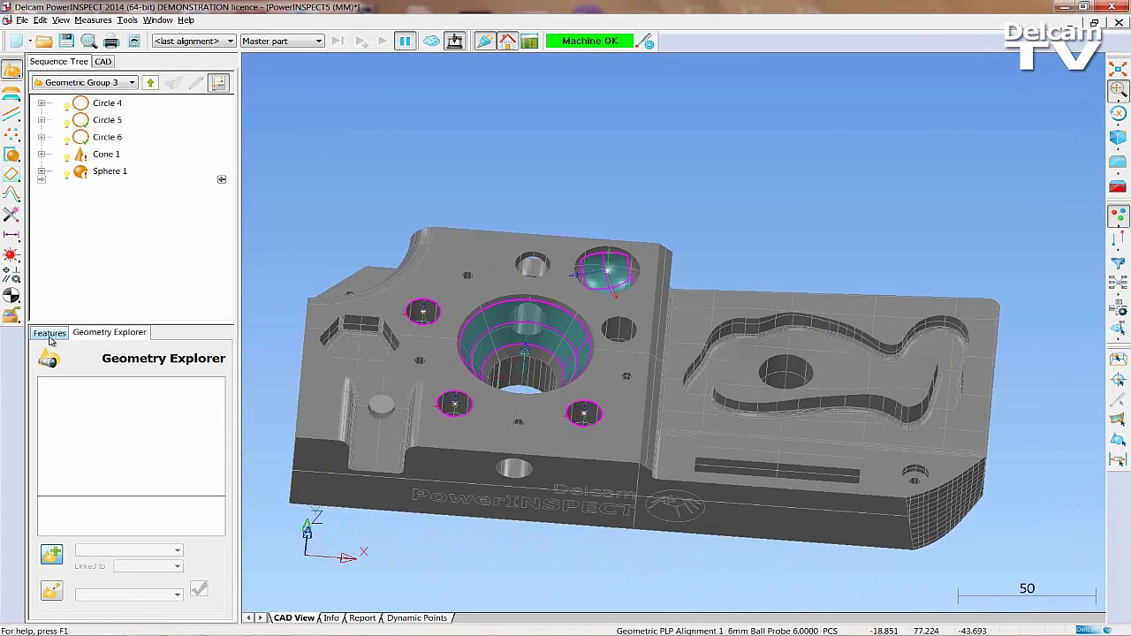
left_click(12, 155)
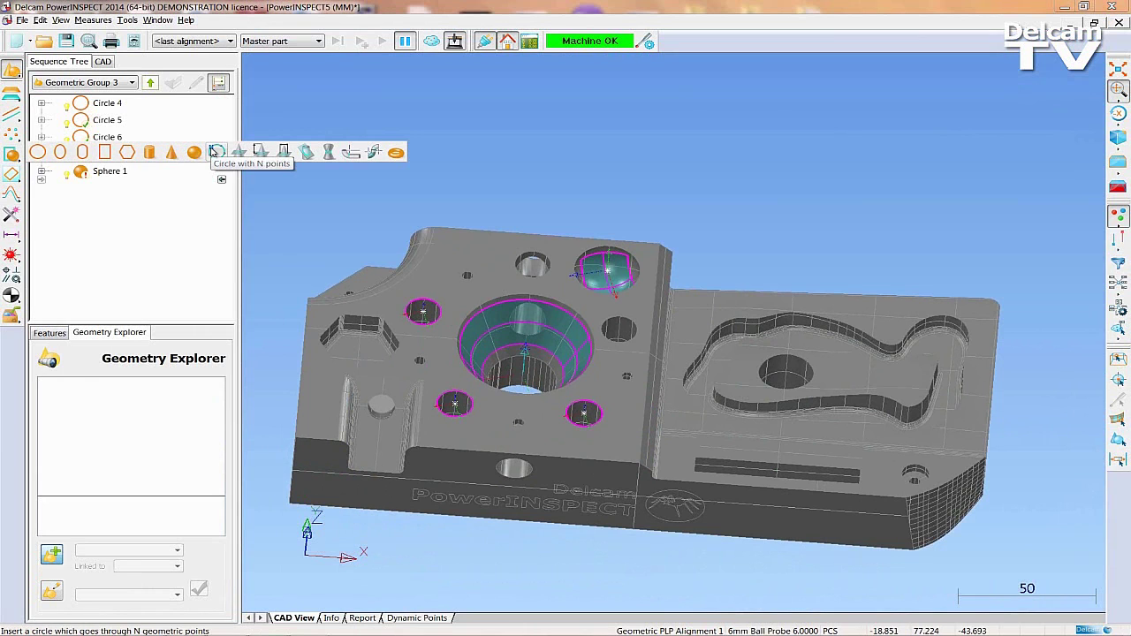
left_click(215, 152)
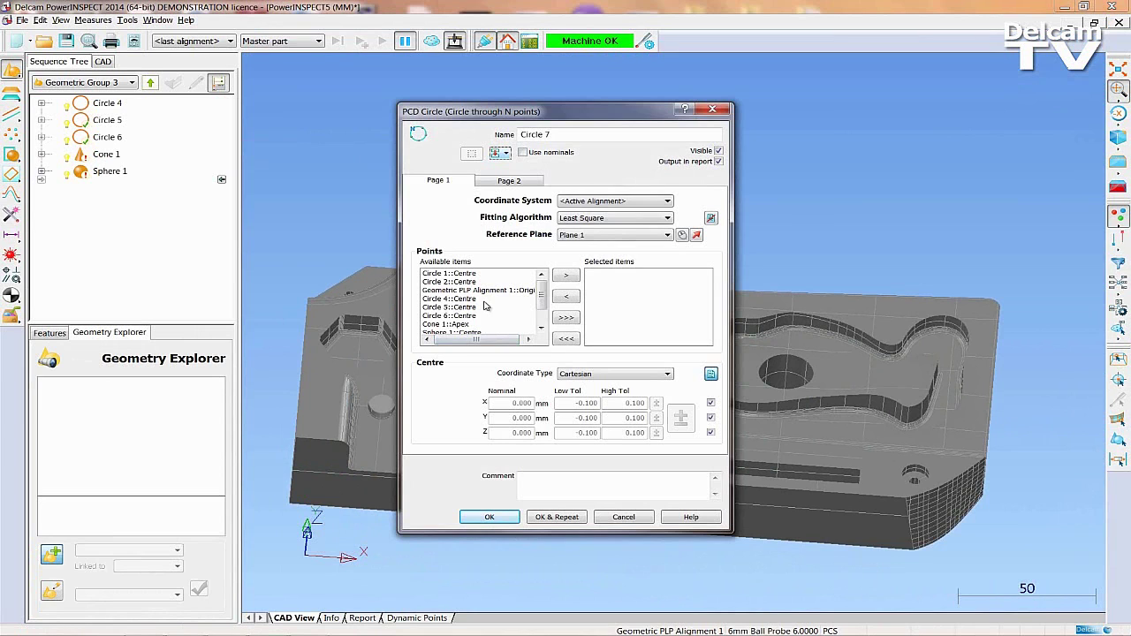
left_click(478, 300)
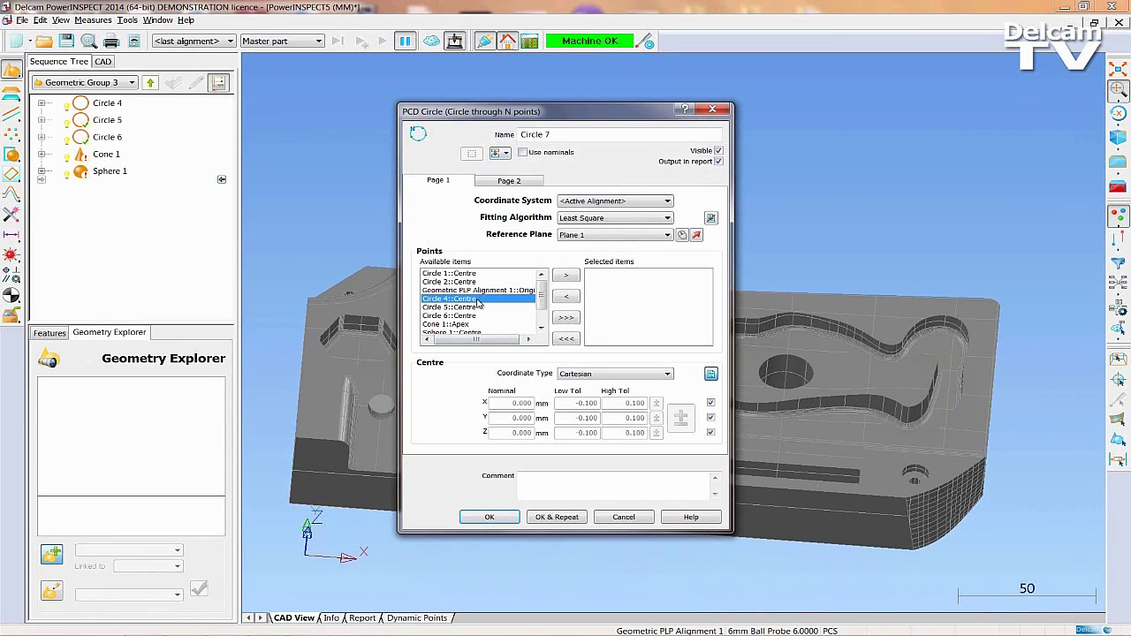
left_click(565, 280)
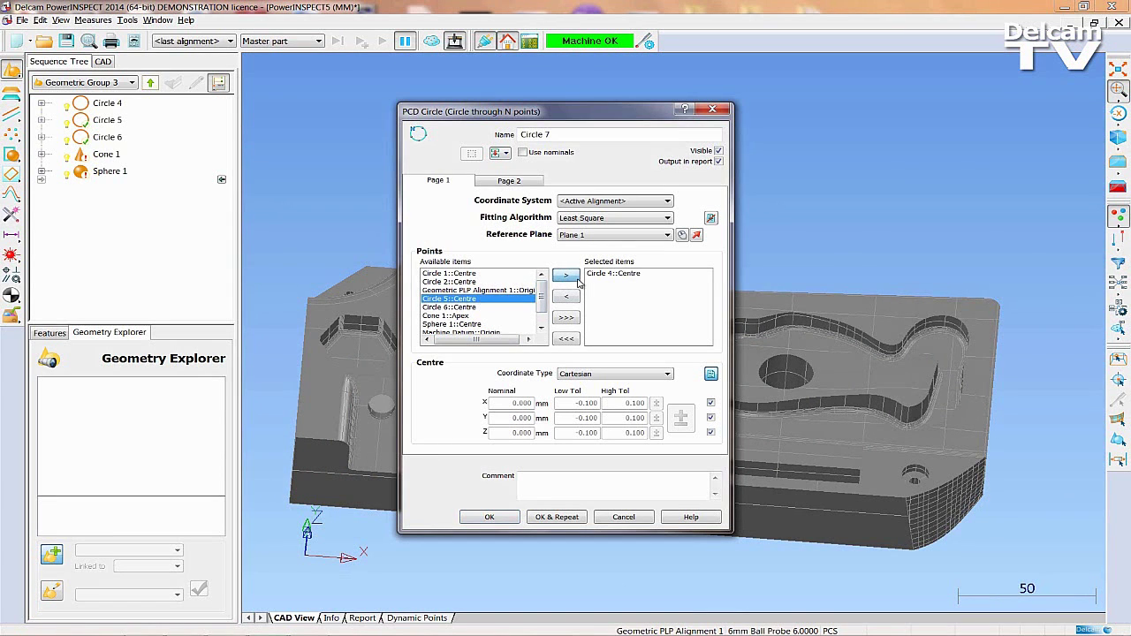
left_click(576, 279)
left_click(566, 277)
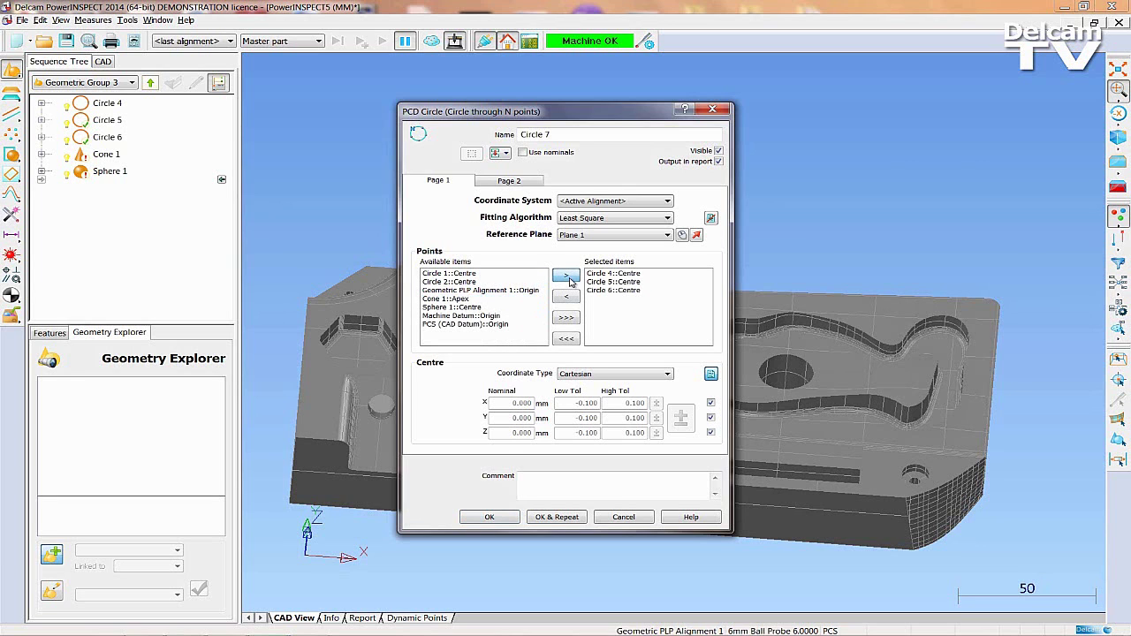
left_click(511, 519)
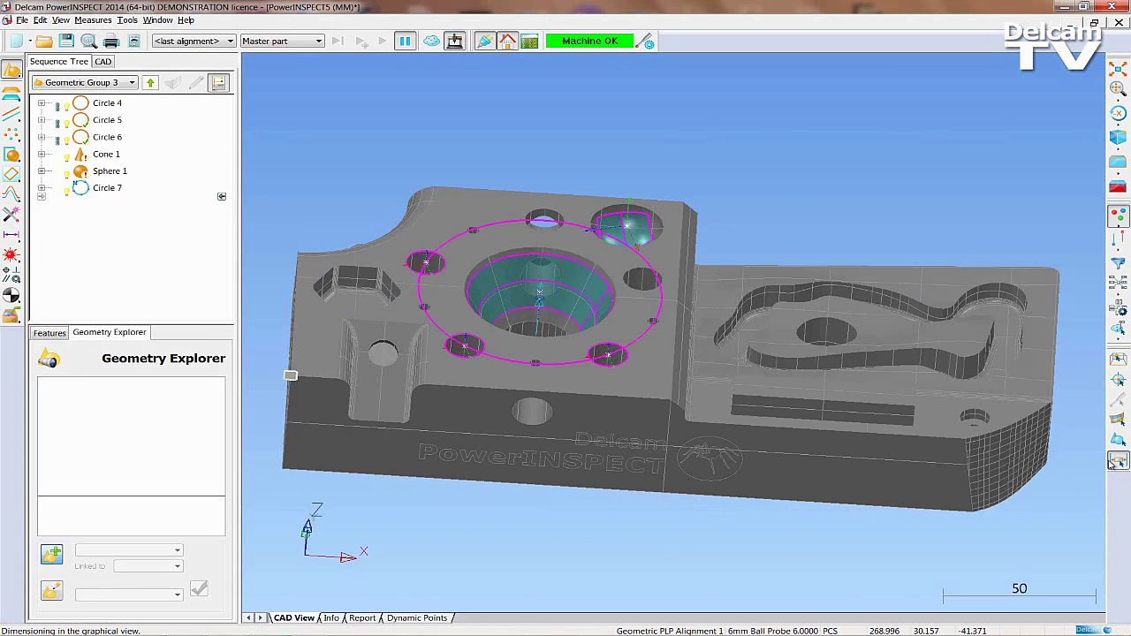
Label Circle 6 with its R6.459 radius and Circle 4 with its Ø12.997 diameter.
left_click(419, 258)
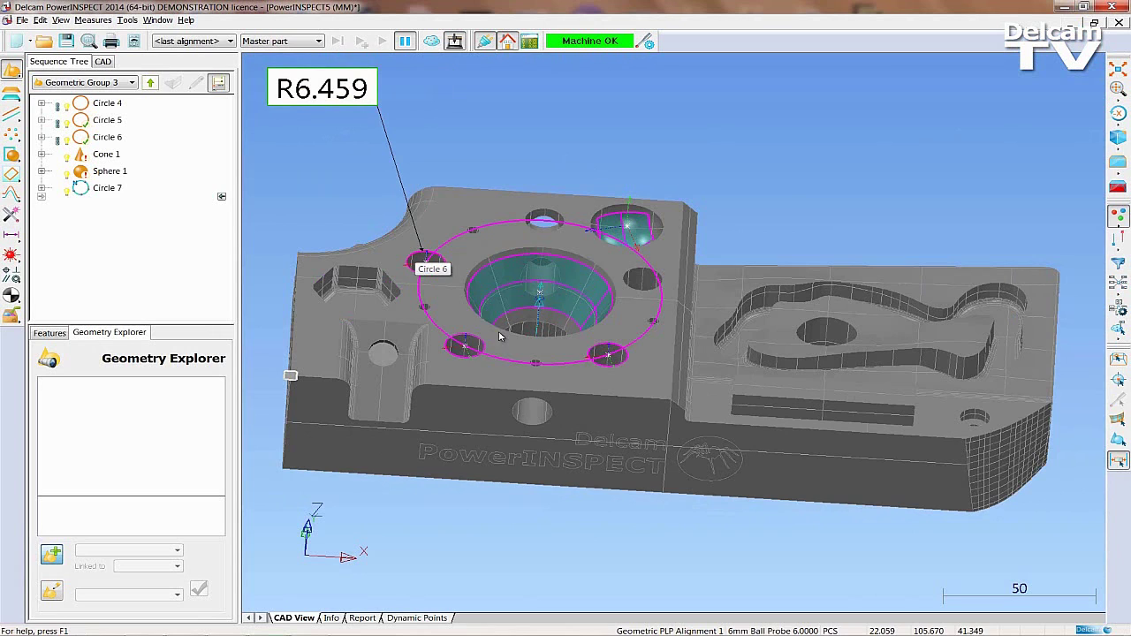
left_click(466, 347)
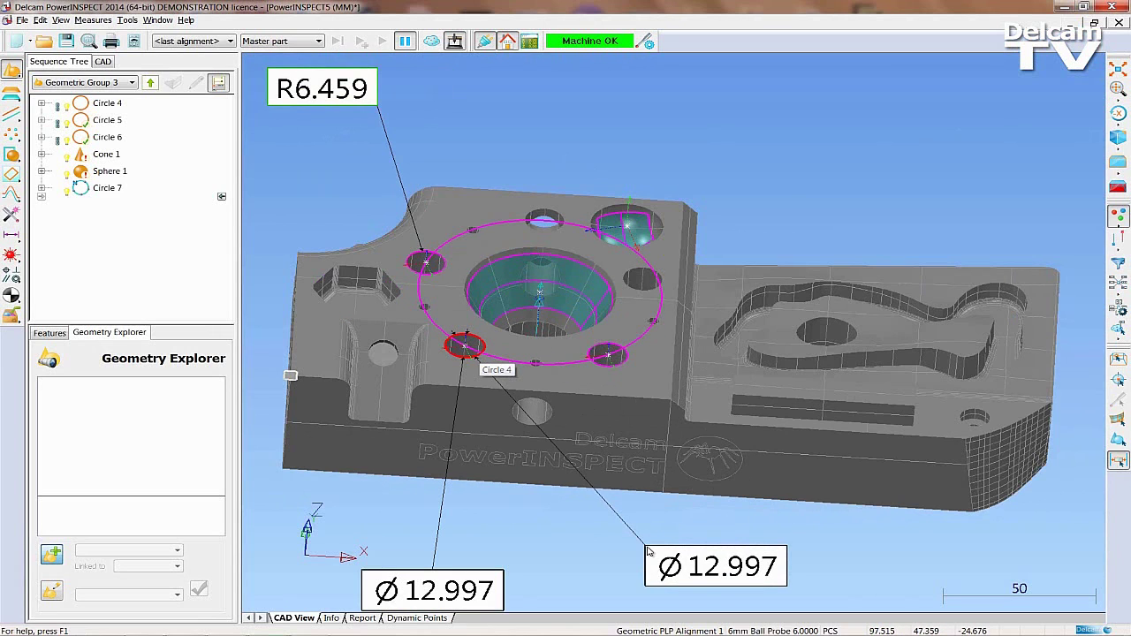
left_click(650, 552)
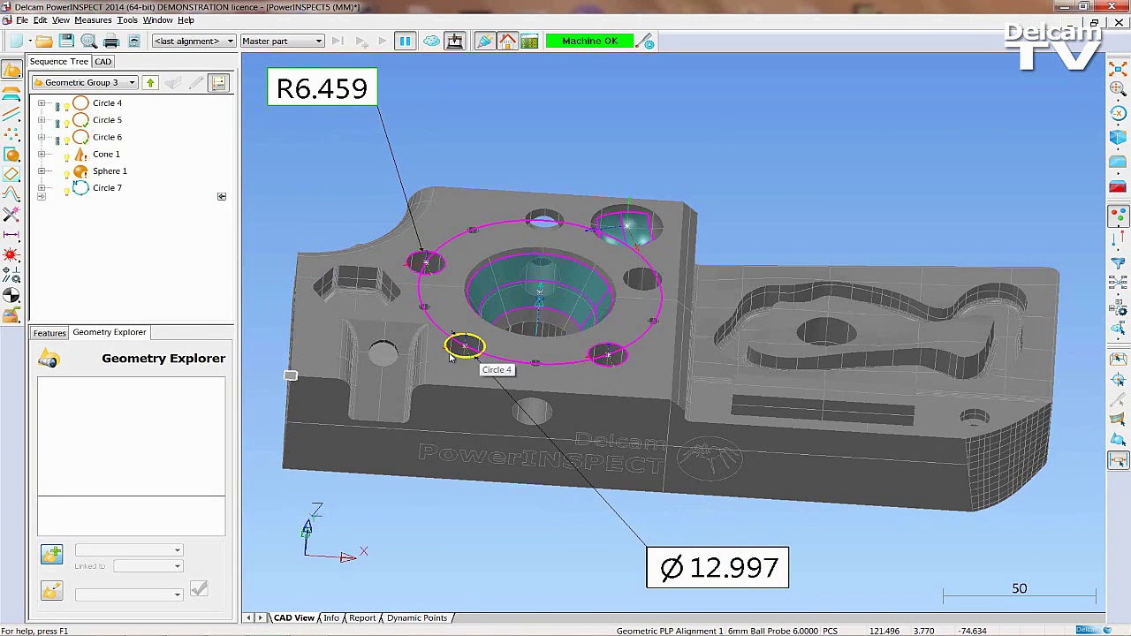
Add the 33.972 distance between Circles 4 and 5, placing its label above the part.
left_click(460, 354)
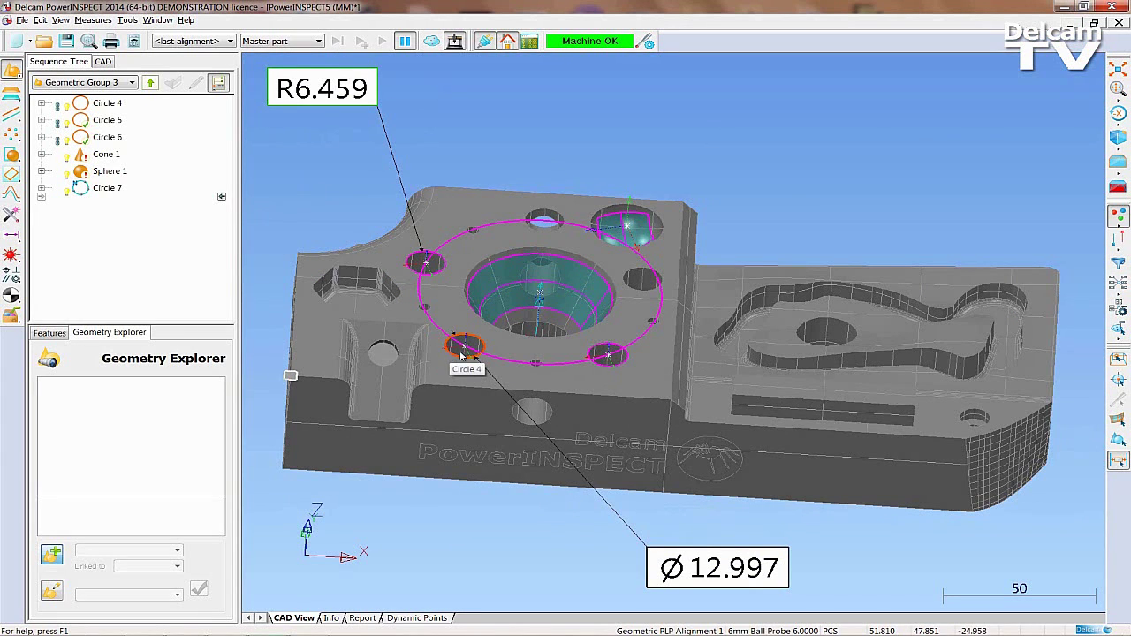
left_click(606, 356)
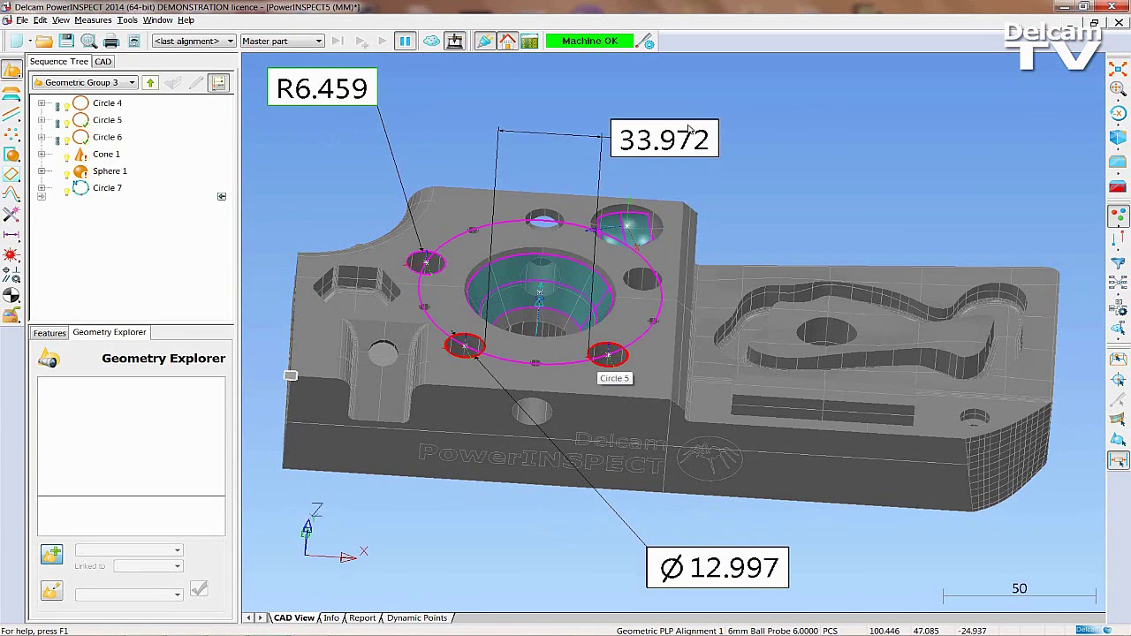
left_click(721, 109)
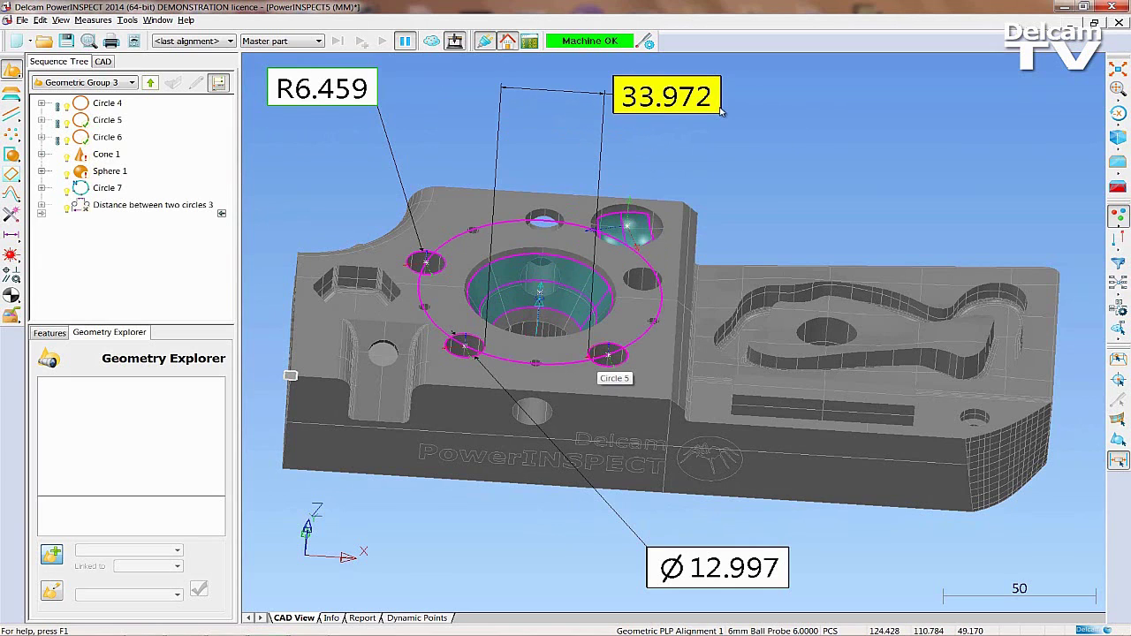